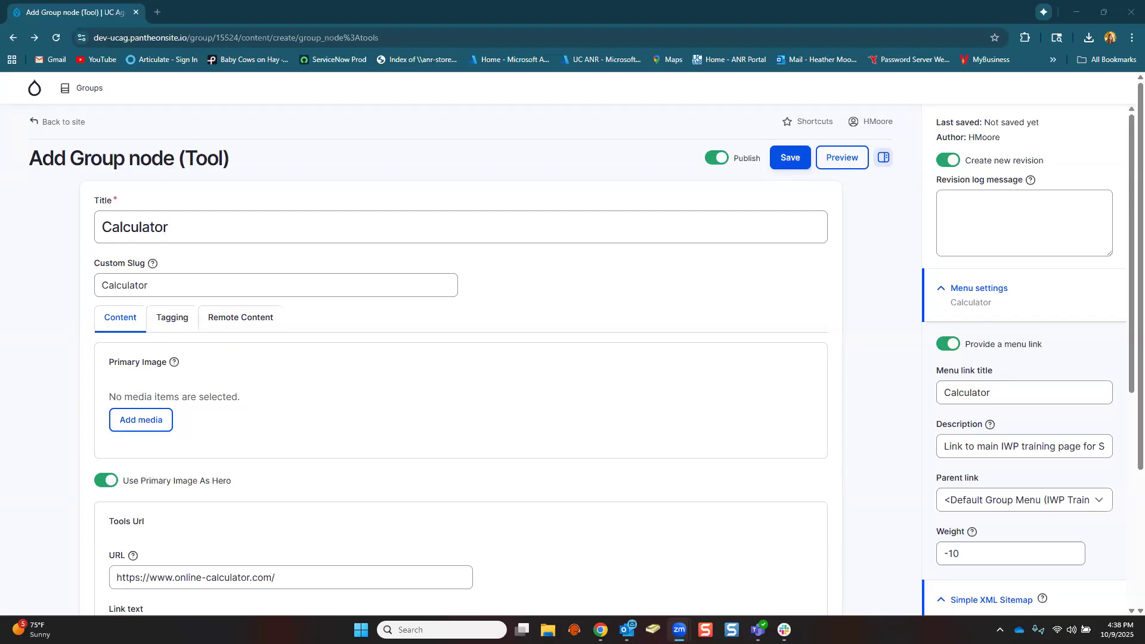
- Insert pexels.calculator.jpg from the media library as the Calculator tool's primary image
{"action": "left_click", "coordinate": [169, 222]}
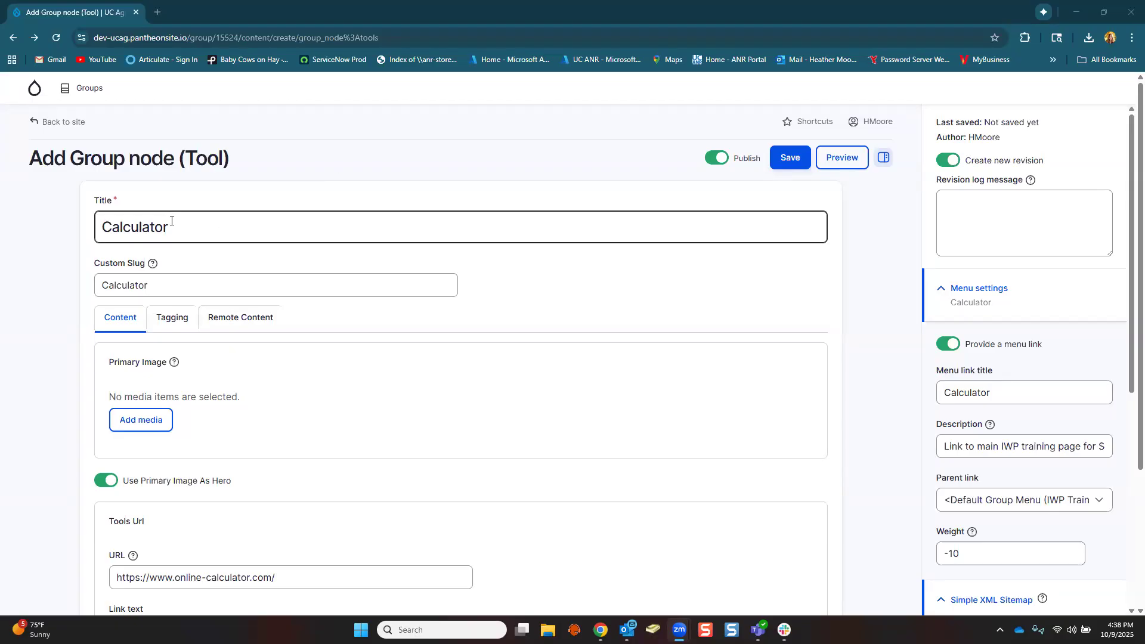
{"action": "left_click", "coordinate": [146, 285]}
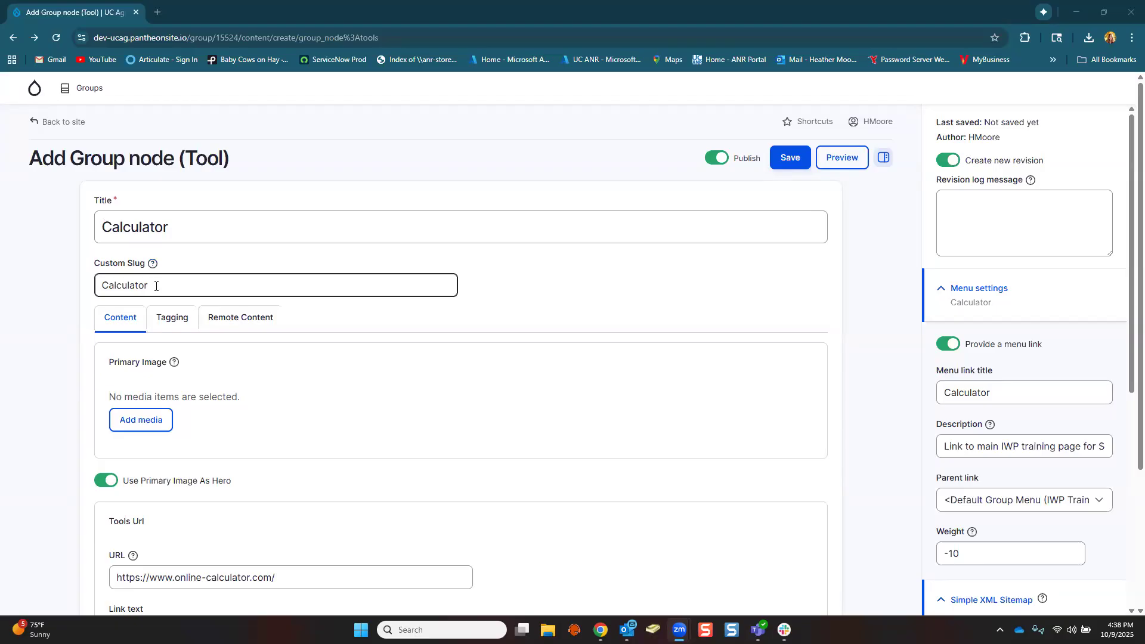
{"action": "left_click", "coordinate": [140, 420]}
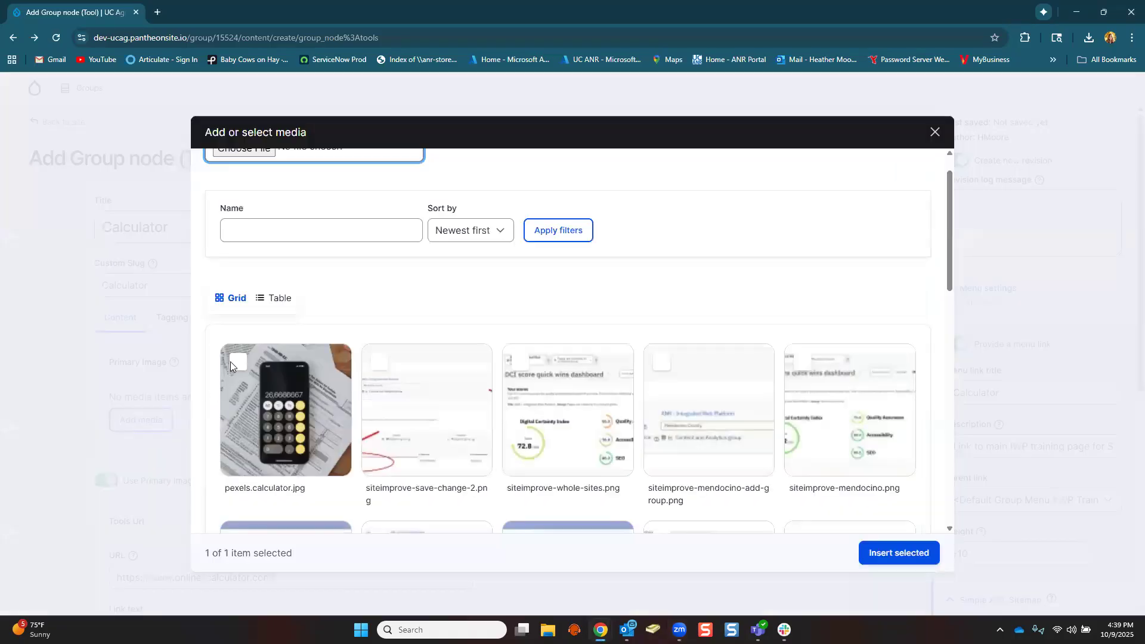
{"action": "left_click", "coordinate": [240, 361]}
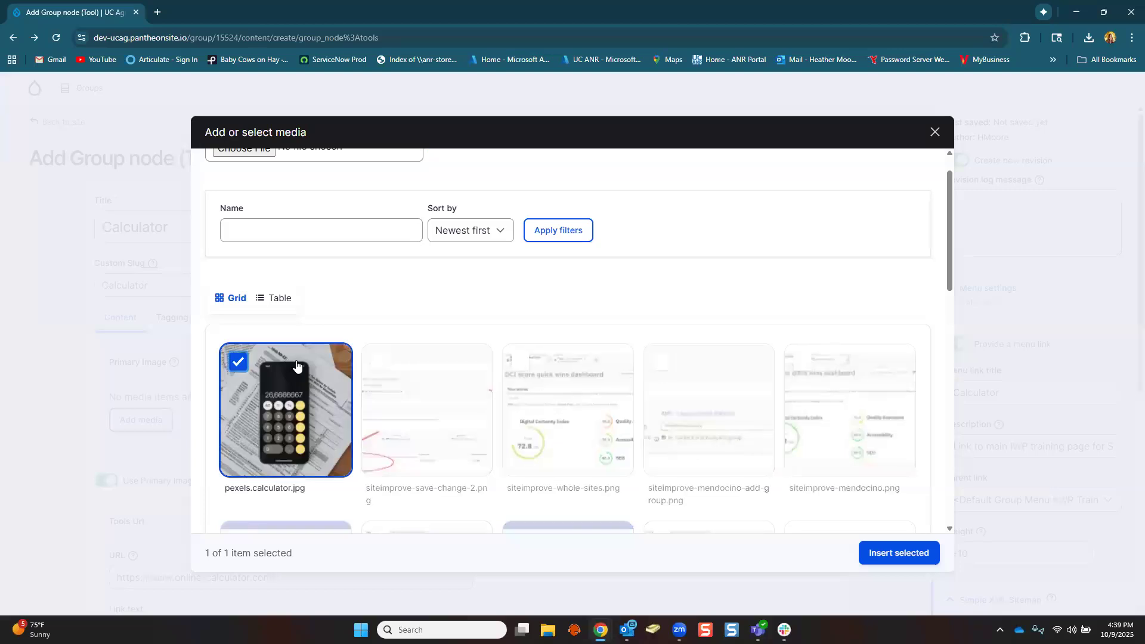
{"action": "left_click", "coordinate": [896, 552]}
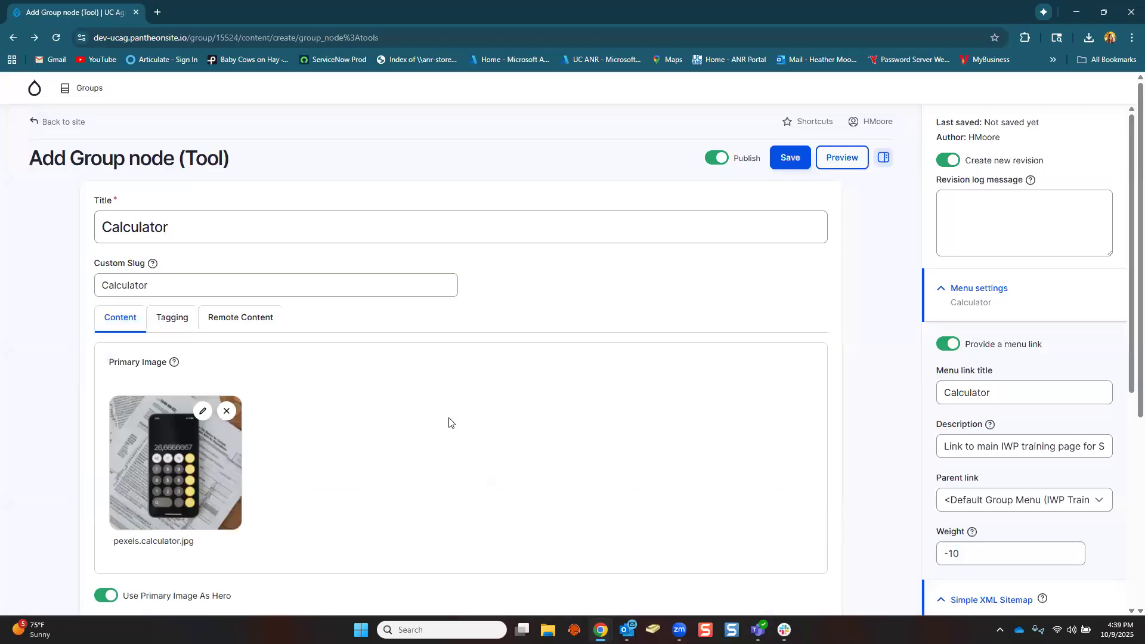
- Review the hero image option, tool URL, link text, iframe and social sharing settings in the tool's content section
{"action": "scroll", "coordinate": [322, 396], "scroll_direction": "down", "scroll_amount": 2}
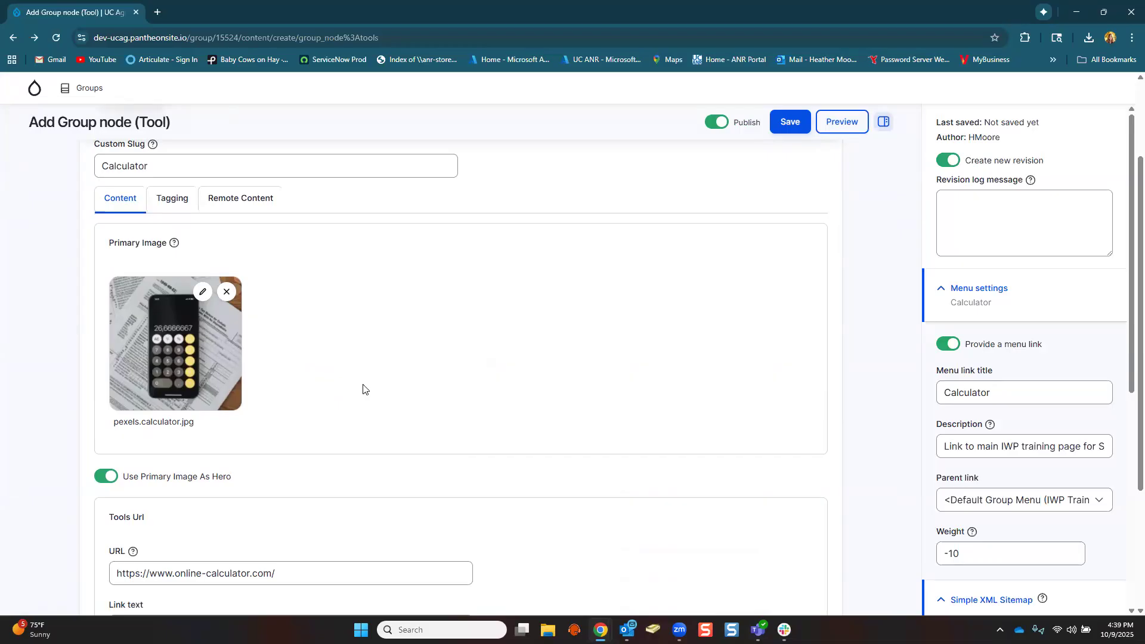
{"action": "scroll", "coordinate": [363, 386], "scroll_direction": "down", "scroll_amount": 3}
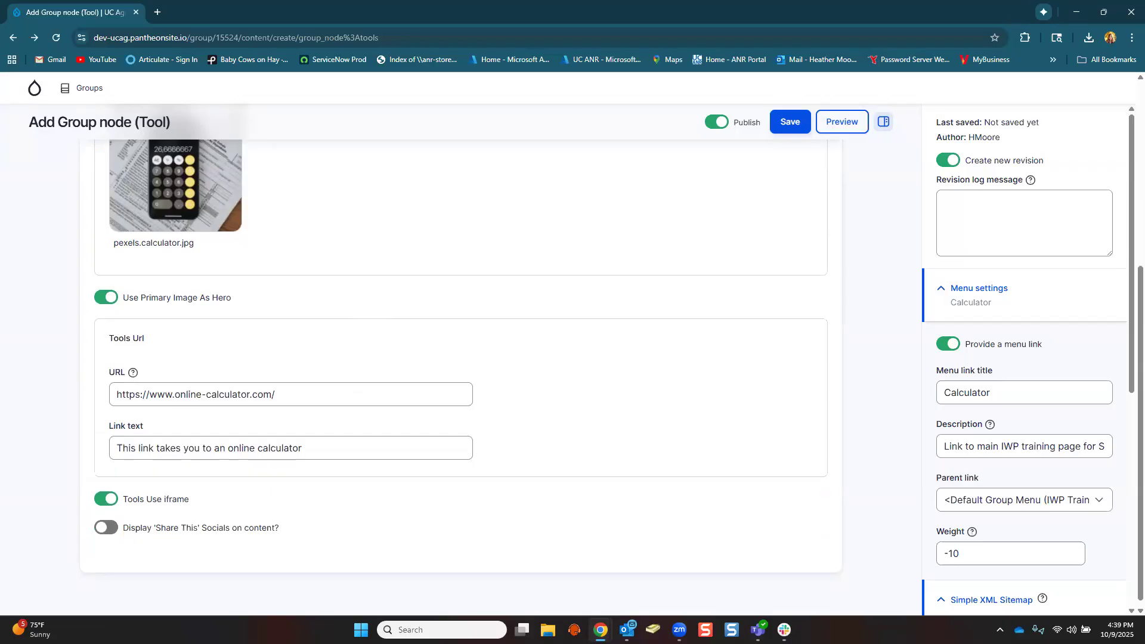
{"action": "left_click", "coordinate": [156, 401]}
{"action": "scroll", "coordinate": [215, 358], "scroll_direction": "up", "scroll_amount": 2}
{"action": "scroll", "coordinate": [215, 357], "scroll_direction": "up", "scroll_amount": 3}
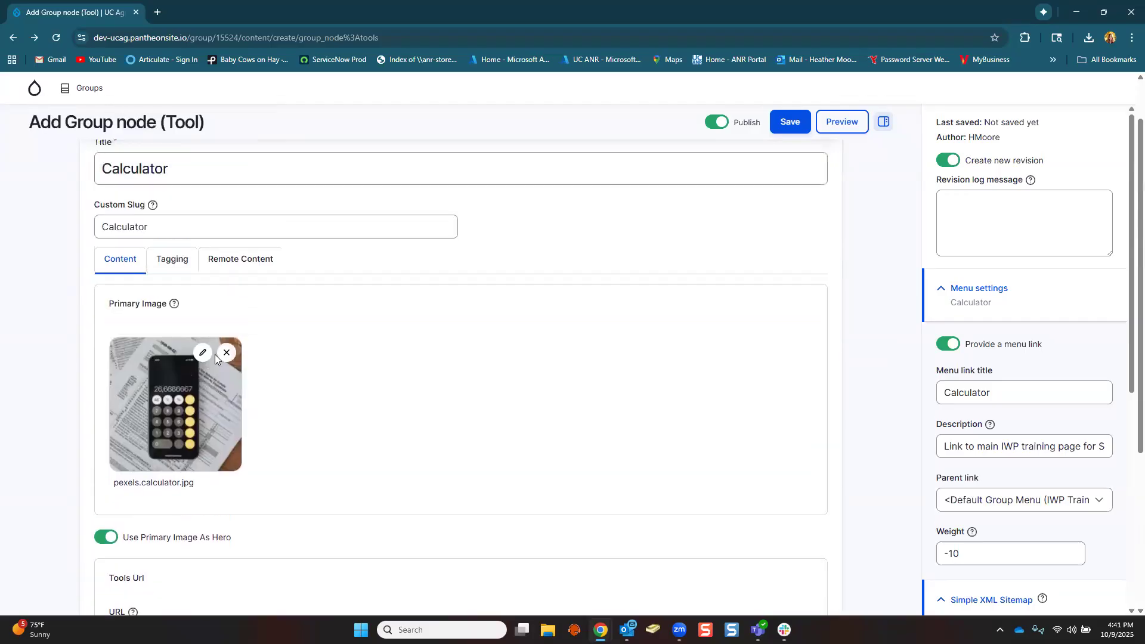
- Examine the tool's tagging fields, including meta description, counties and programs, and check the remote content setting
{"action": "left_click", "coordinate": [171, 325]}
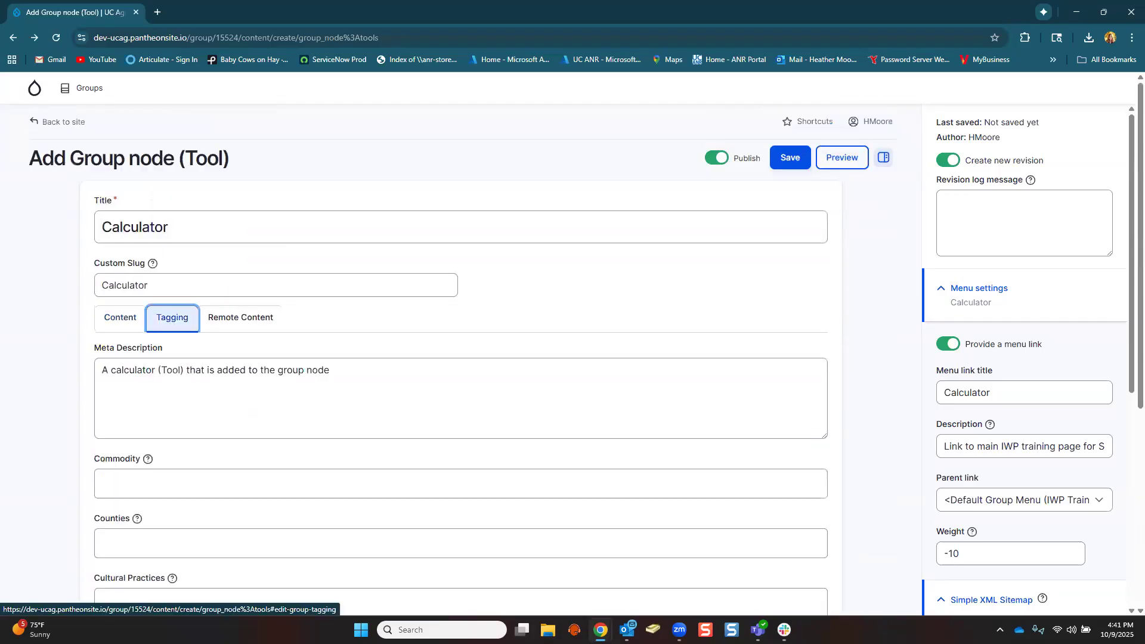
{"action": "left_click", "coordinate": [129, 383]}
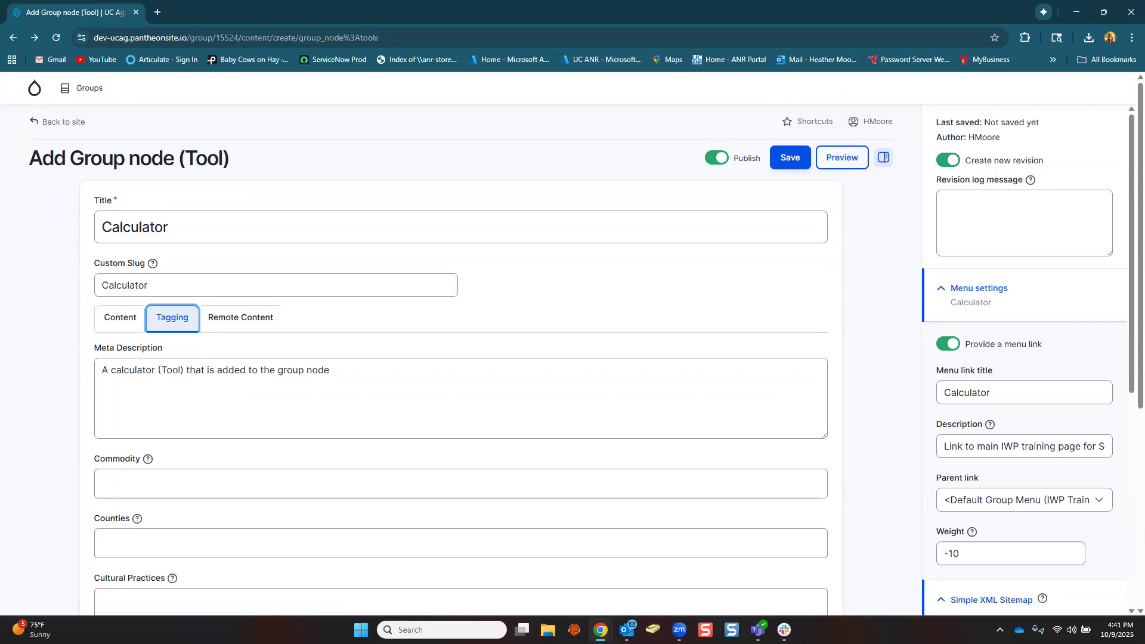
{"action": "scroll", "coordinate": [164, 436], "scroll_direction": "down", "scroll_amount": 2}
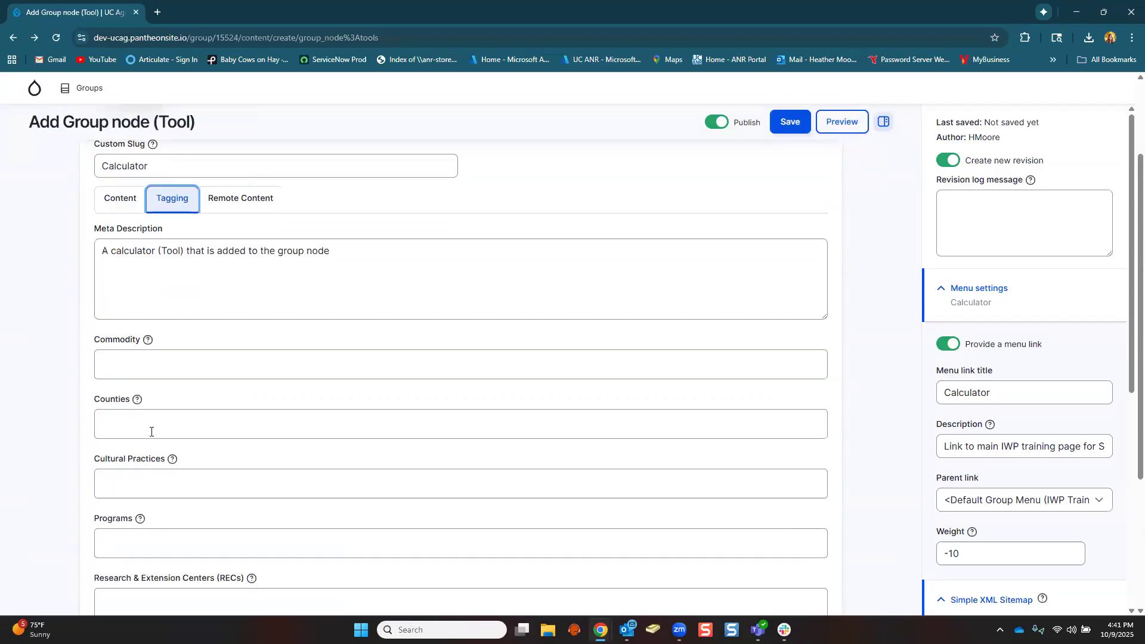
{"action": "left_click", "coordinate": [157, 423]}
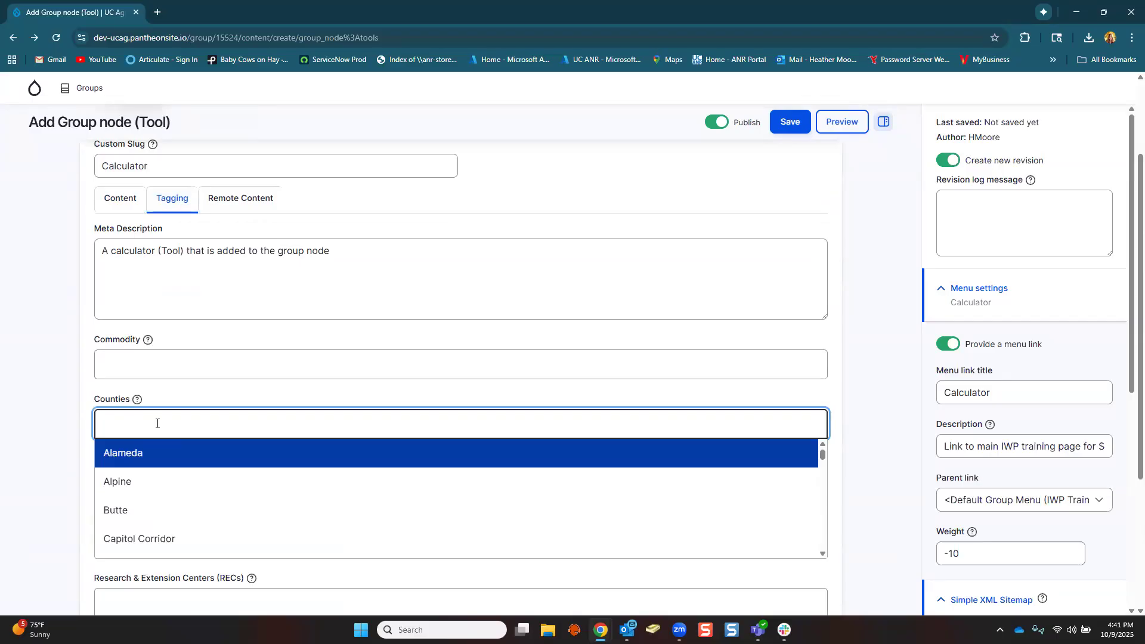
{"action": "scroll", "coordinate": [156, 423], "scroll_direction": "down", "scroll_amount": 2}
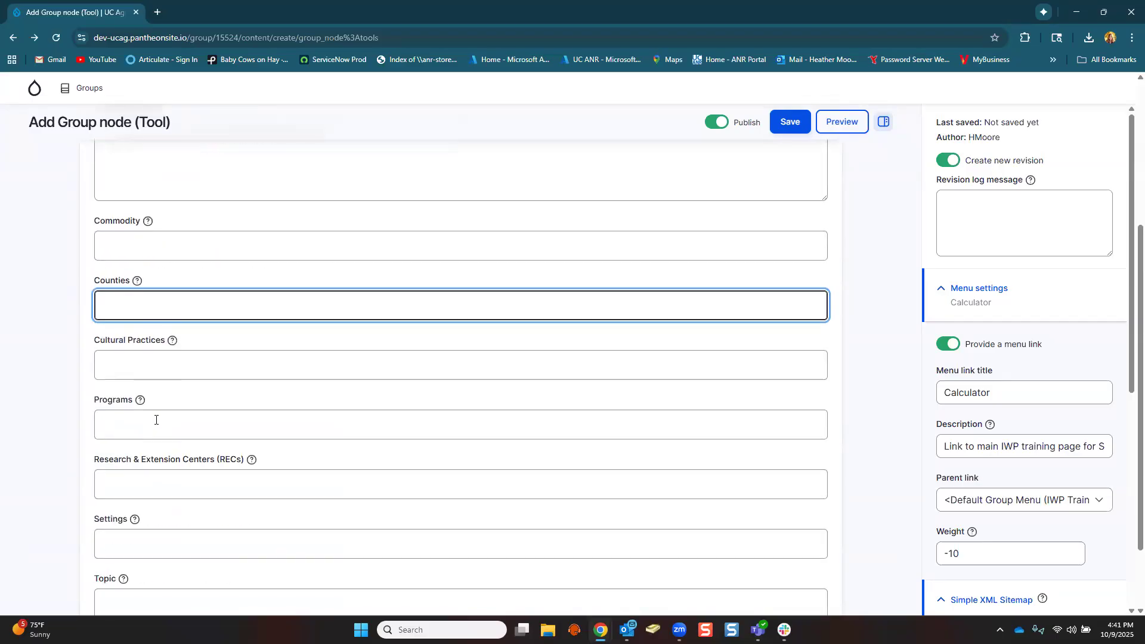
{"action": "left_click", "coordinate": [155, 419]}
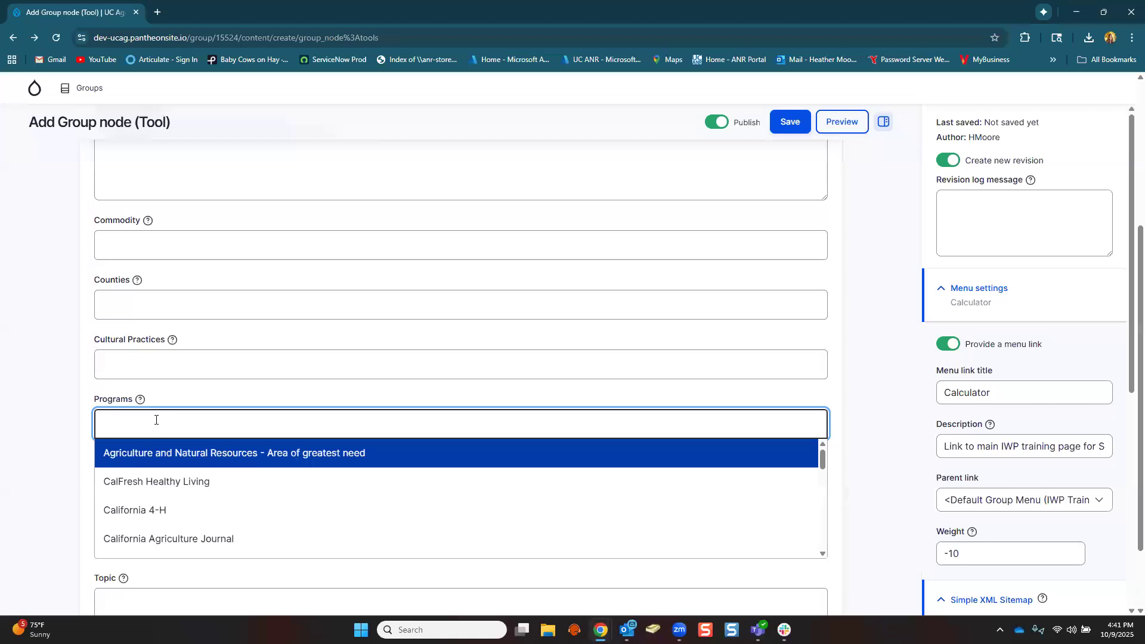
{"action": "left_click", "coordinate": [156, 420]}
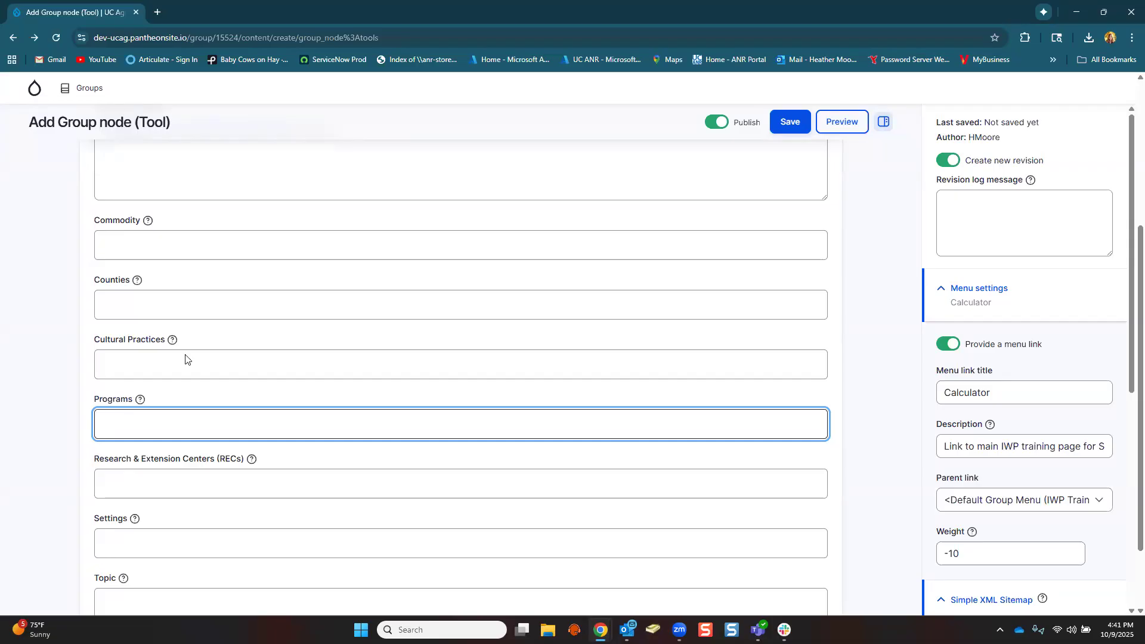
{"action": "scroll", "coordinate": [239, 353], "scroll_direction": "up", "scroll_amount": 5}
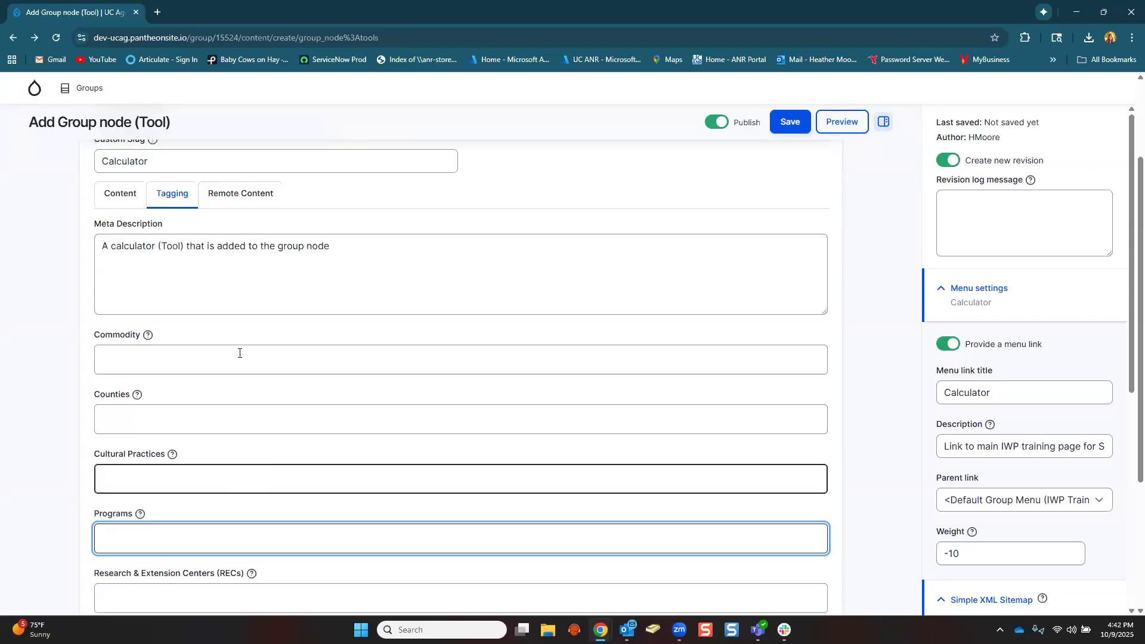
{"action": "left_click", "coordinate": [234, 330]}
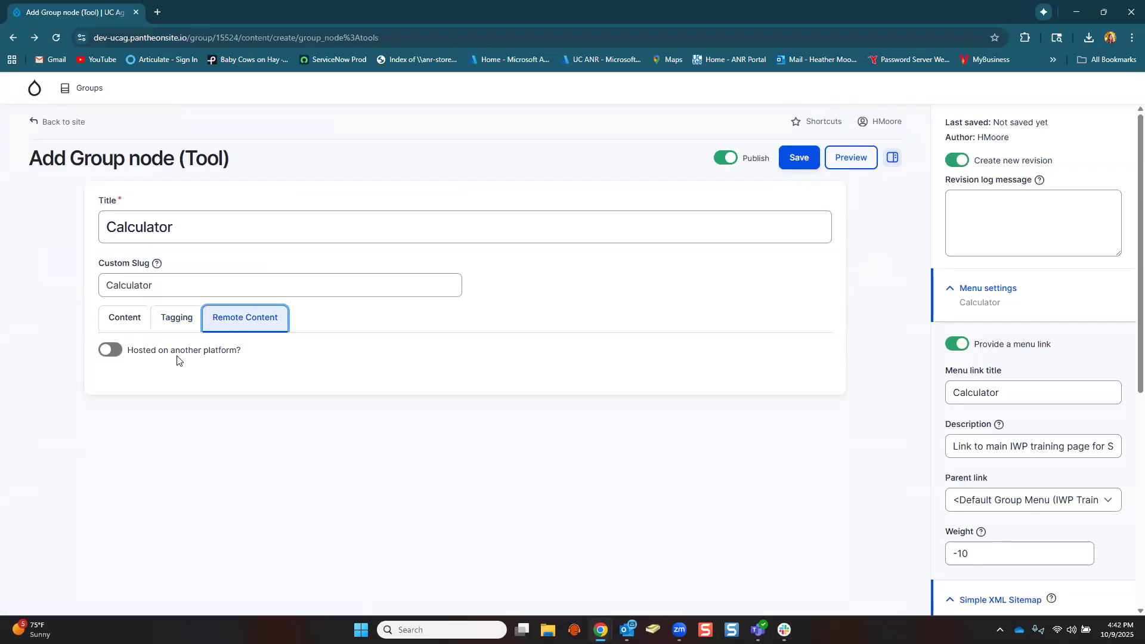
- Hide and redisplay the settings sidebar, and review the menu link title, description, parent link and weight
{"action": "left_click", "coordinate": [894, 158]}
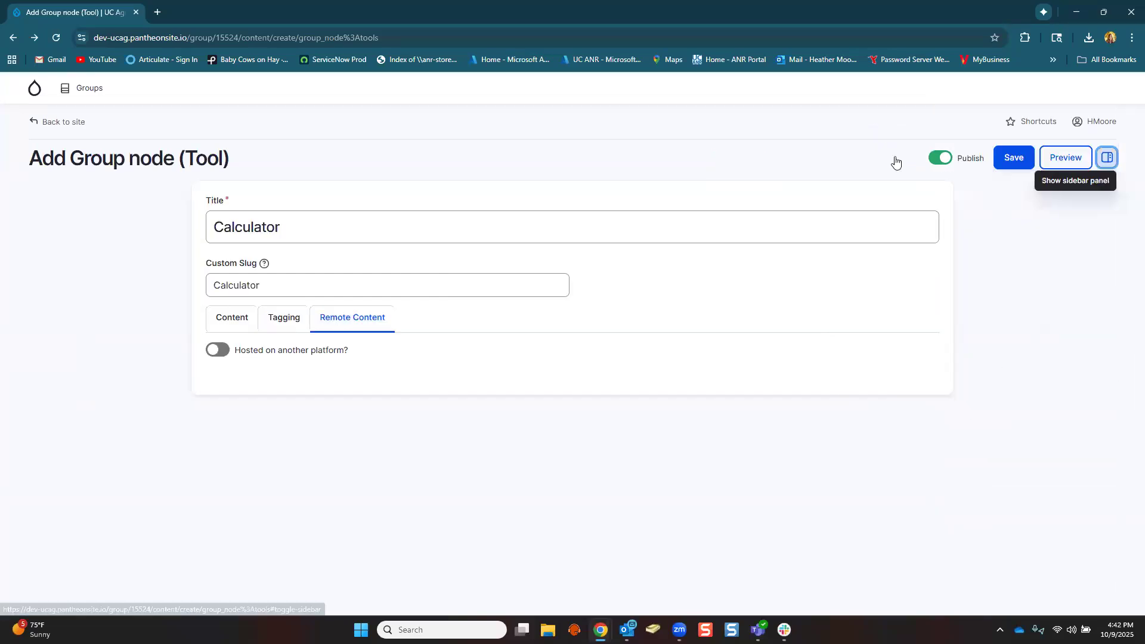
{"action": "left_click", "coordinate": [1109, 158]}
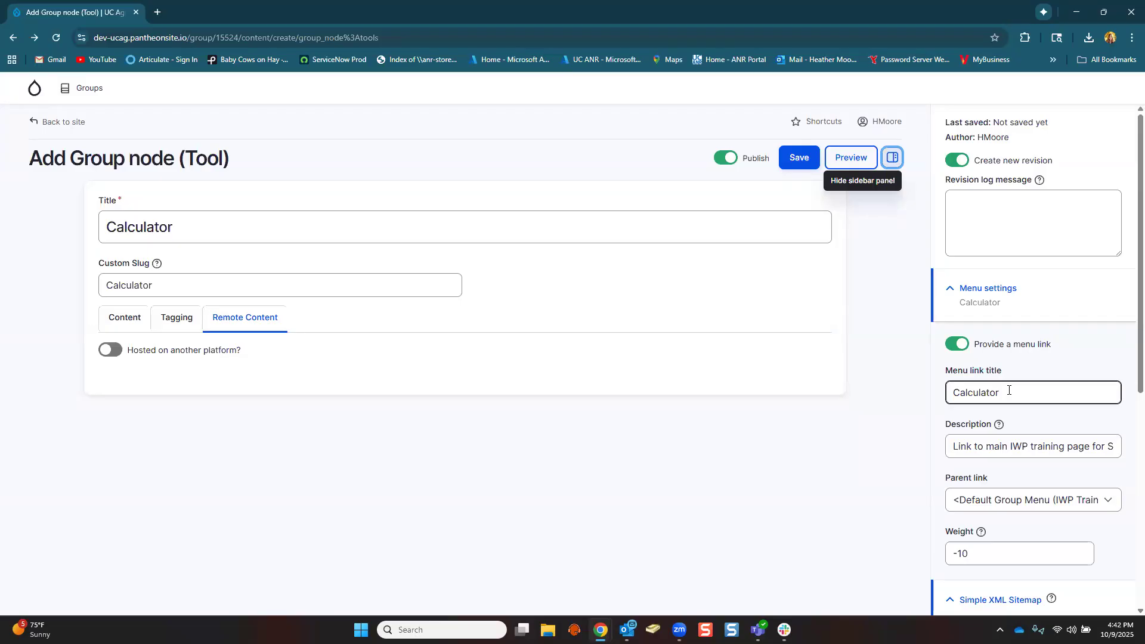
{"action": "left_click", "coordinate": [1022, 444]}
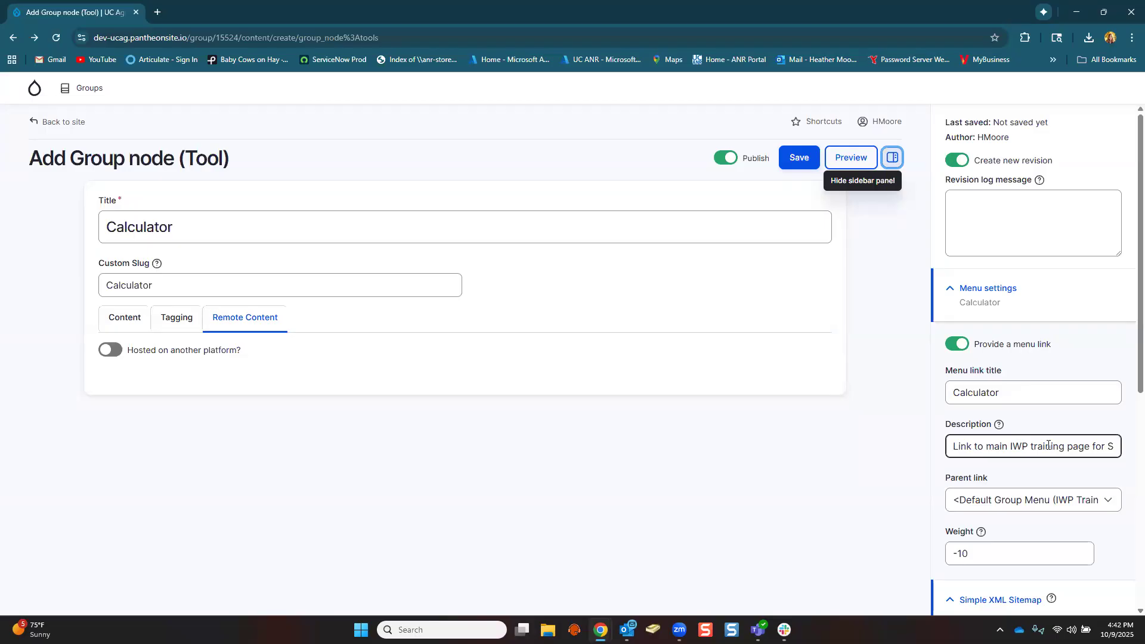
{"action": "left_click", "coordinate": [1036, 472]}
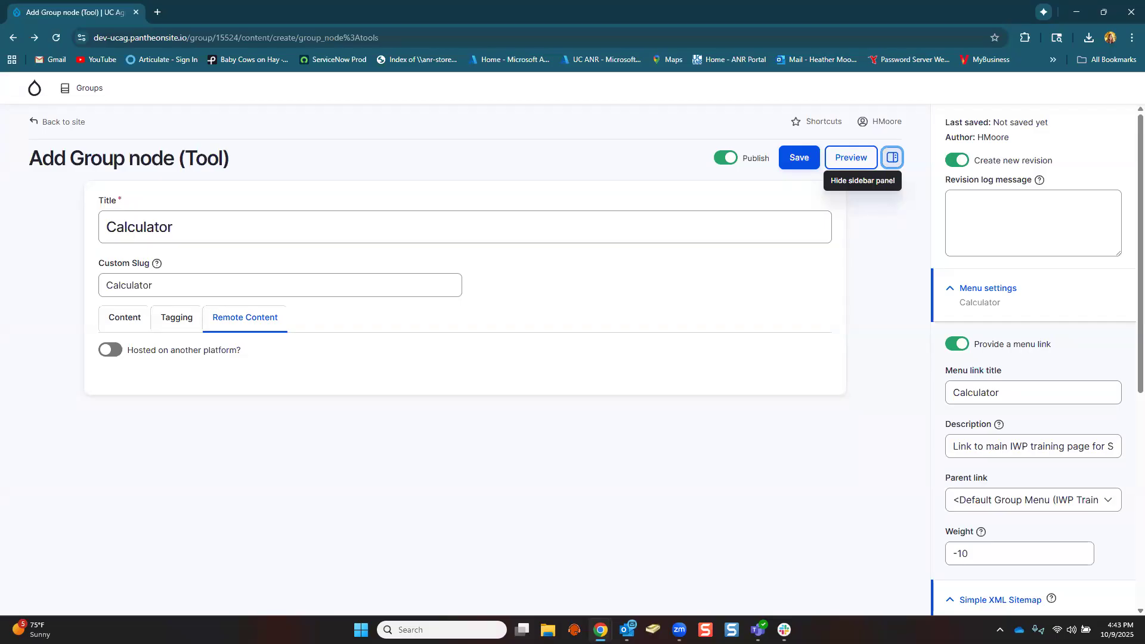
{"action": "left_click", "coordinate": [980, 561]}
- Review the Simple XML Sitemap settings for indexing, priority, change frequency and included images
{"action": "scroll", "coordinate": [1044, 522], "scroll_direction": "down", "scroll_amount": 1}
{"action": "scroll", "coordinate": [1045, 522], "scroll_direction": "down", "scroll_amount": 1}
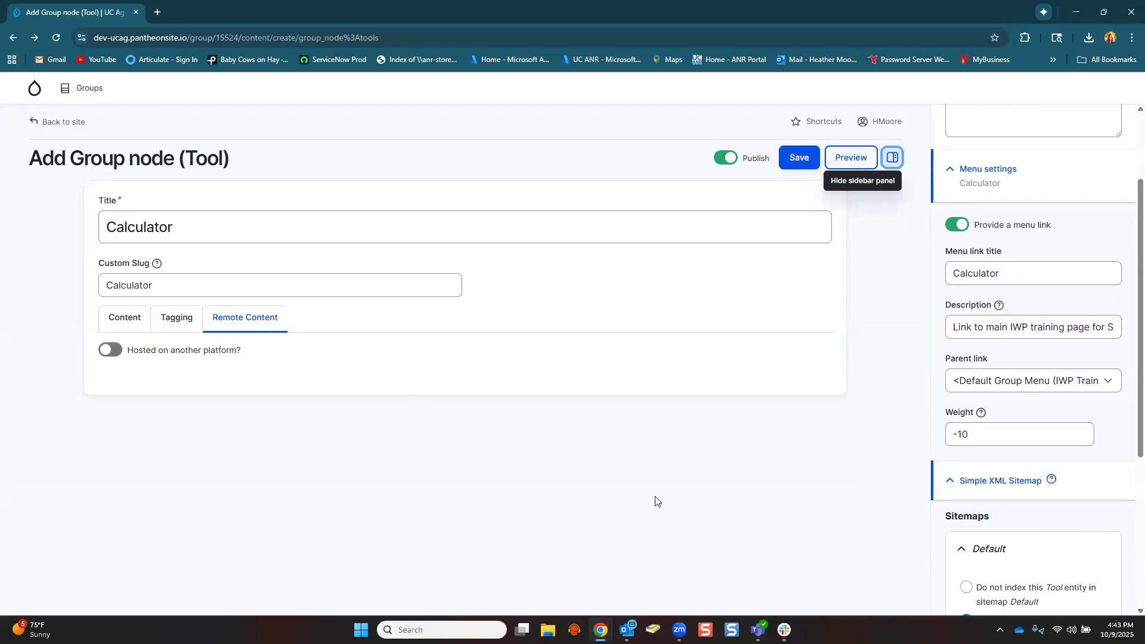
{"action": "scroll", "coordinate": [1037, 543], "scroll_direction": "down", "scroll_amount": 1}
{"action": "scroll", "coordinate": [1038, 544], "scroll_direction": "down", "scroll_amount": 1}
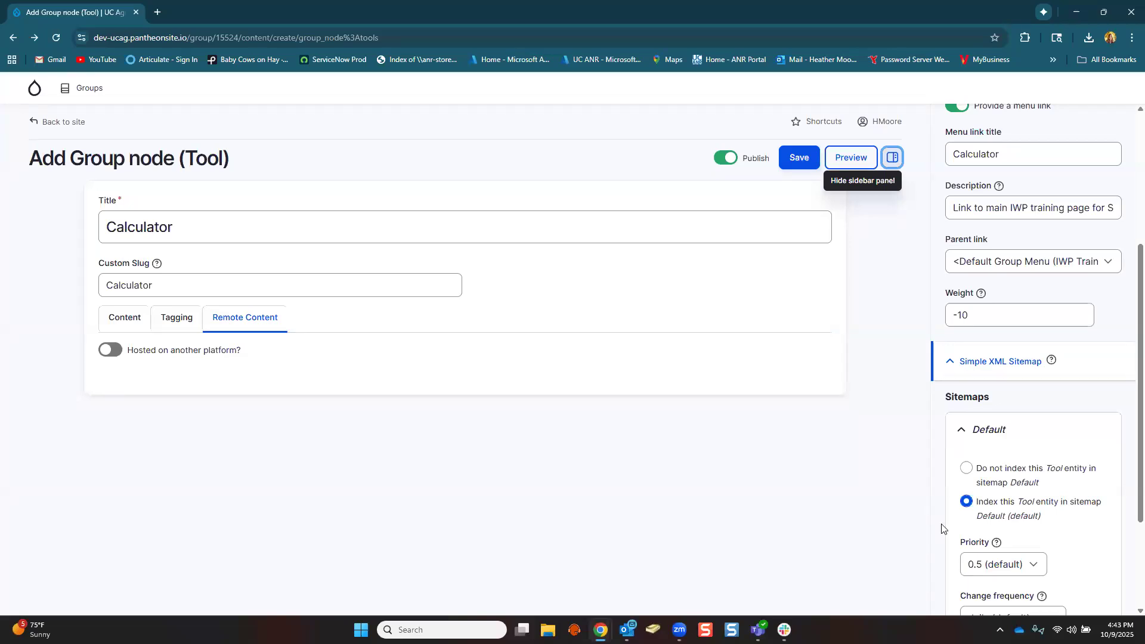
{"action": "scroll", "coordinate": [948, 525], "scroll_direction": "down", "scroll_amount": 1}
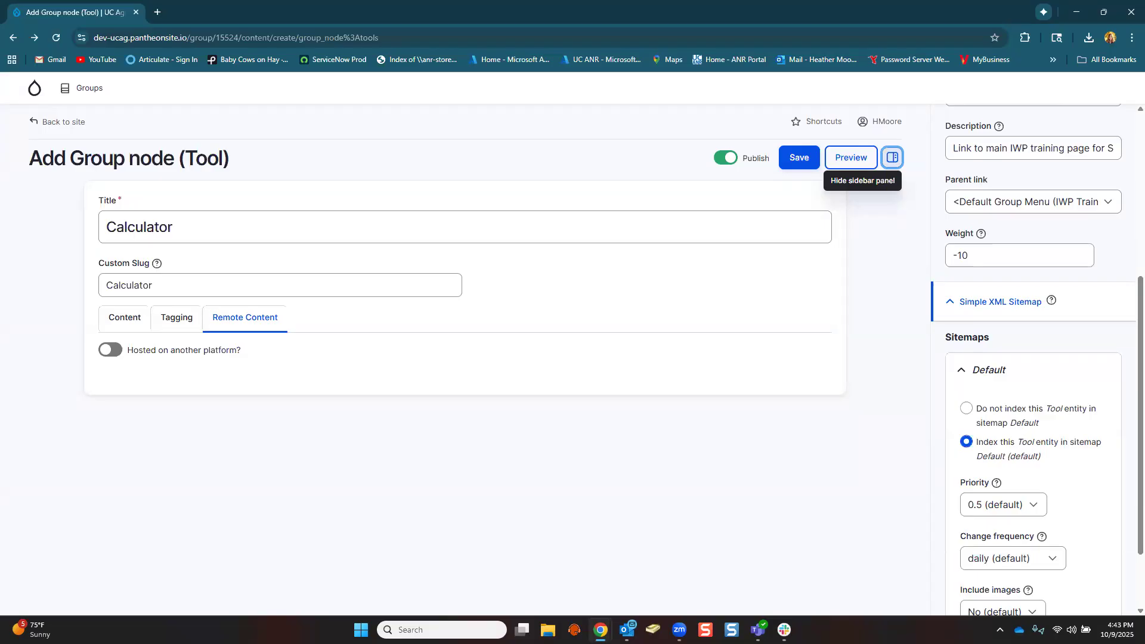
{"action": "scroll", "coordinate": [956, 530], "scroll_direction": "down", "scroll_amount": 3}
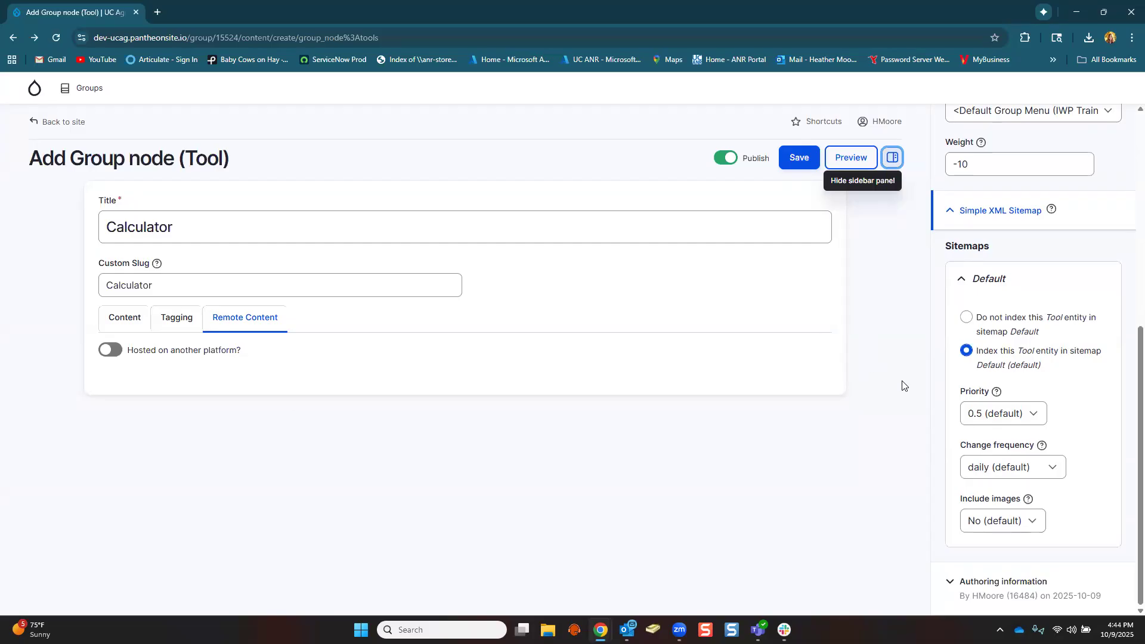
{"action": "scroll", "coordinate": [1071, 258], "scroll_direction": "up", "scroll_amount": 6}
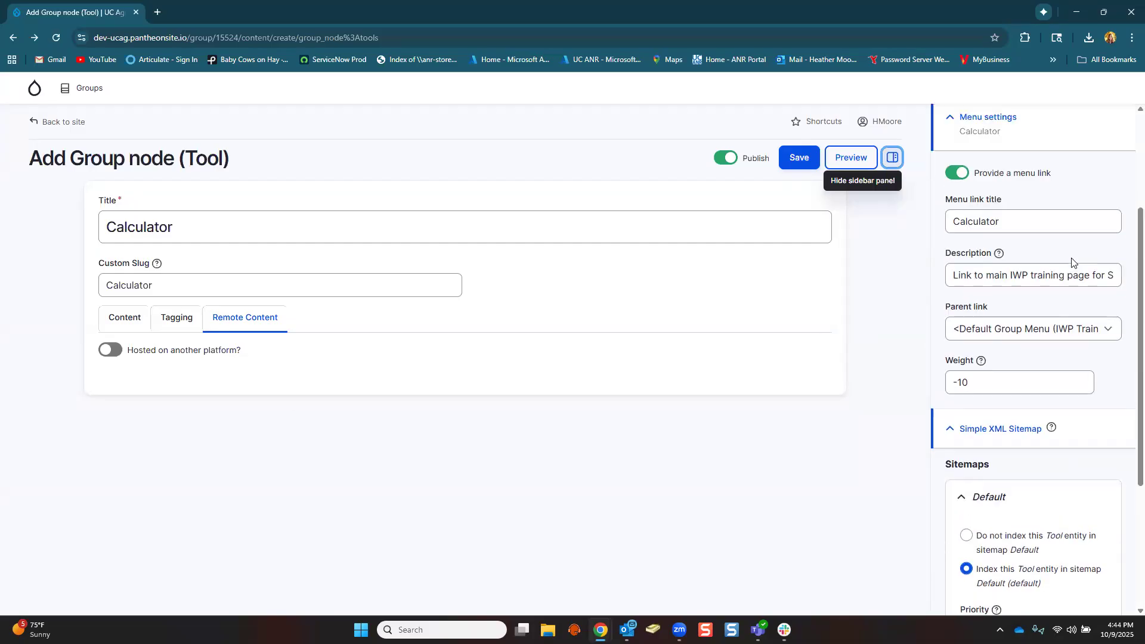
- Hide the settings sidebar and save the Calculator tool as published content
{"action": "left_click", "coordinate": [892, 157]}
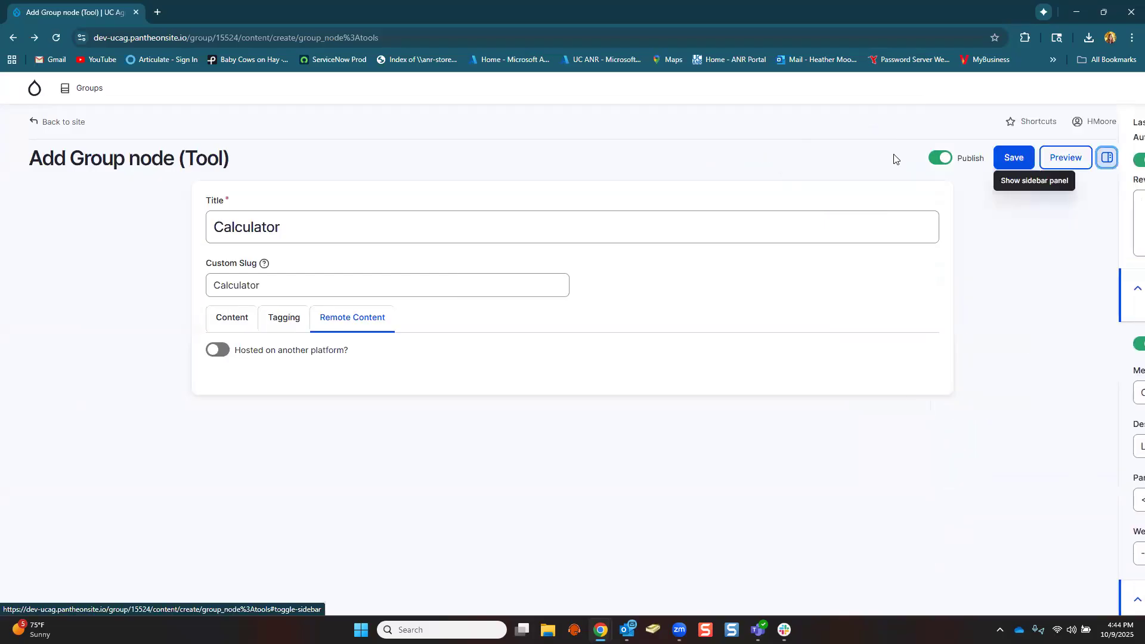
{"action": "left_click", "coordinate": [1011, 159]}
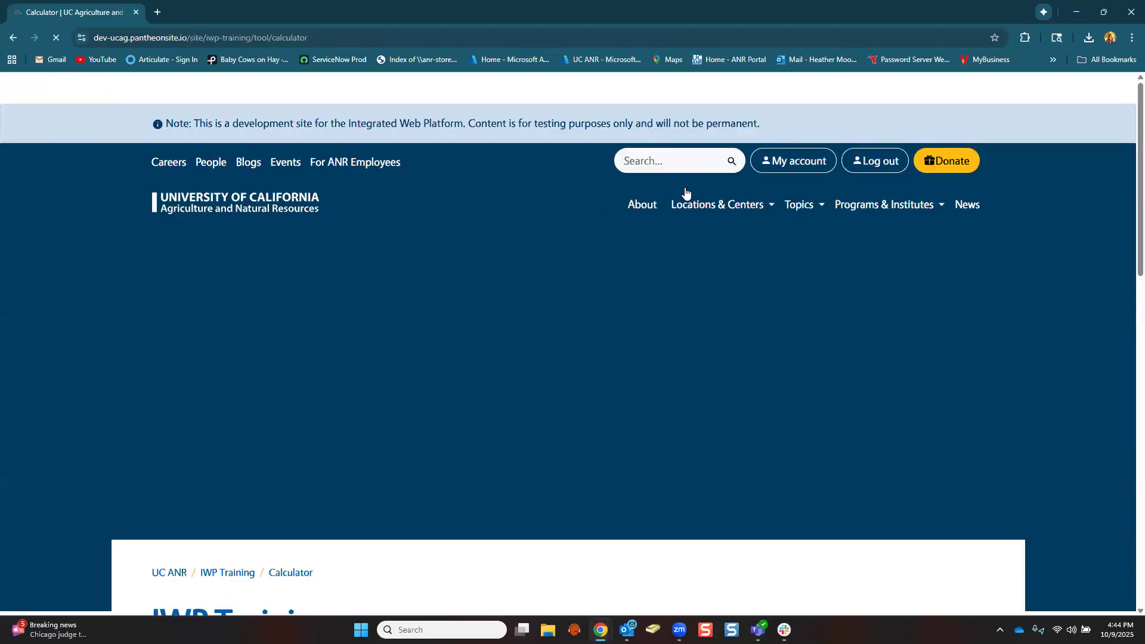
- Inspect the published Calculator page, checking its hero image, navigation link and embedded online calculator
{"action": "scroll", "coordinate": [492, 320], "scroll_direction": "down", "scroll_amount": 1}
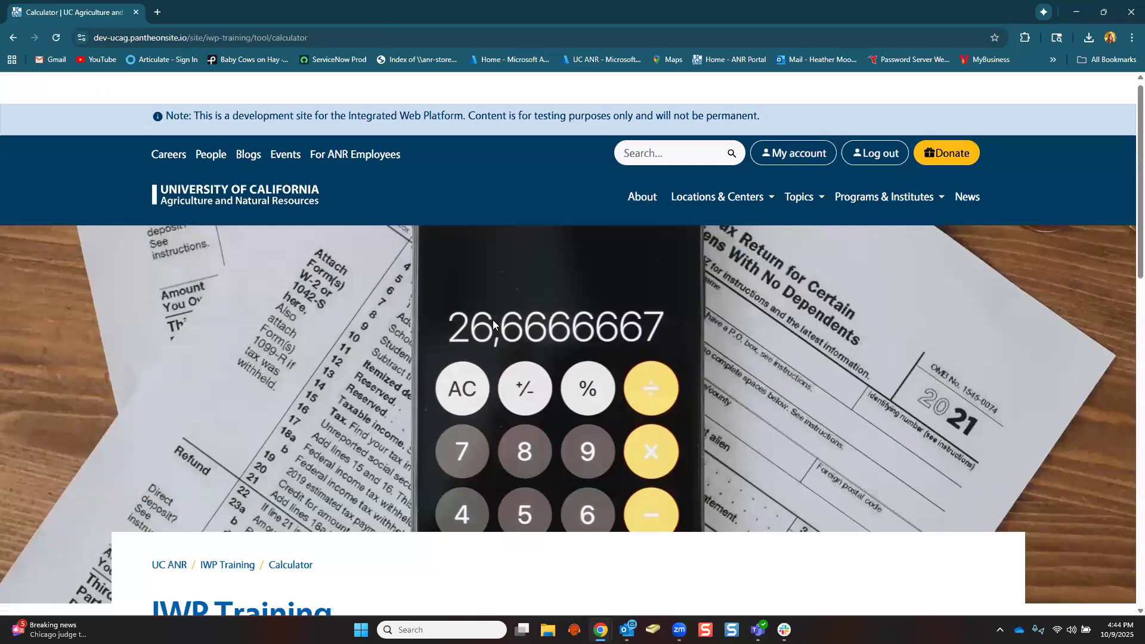
{"action": "scroll", "coordinate": [492, 321], "scroll_direction": "down", "scroll_amount": 5}
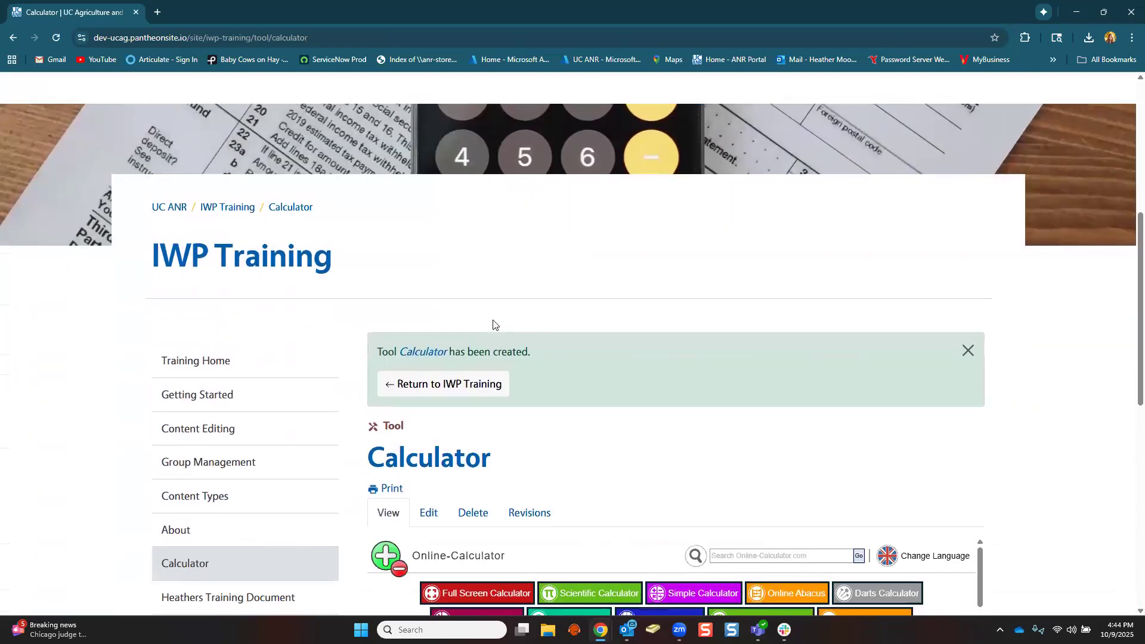
{"action": "scroll", "coordinate": [492, 323], "scroll_direction": "down", "scroll_amount": 3}
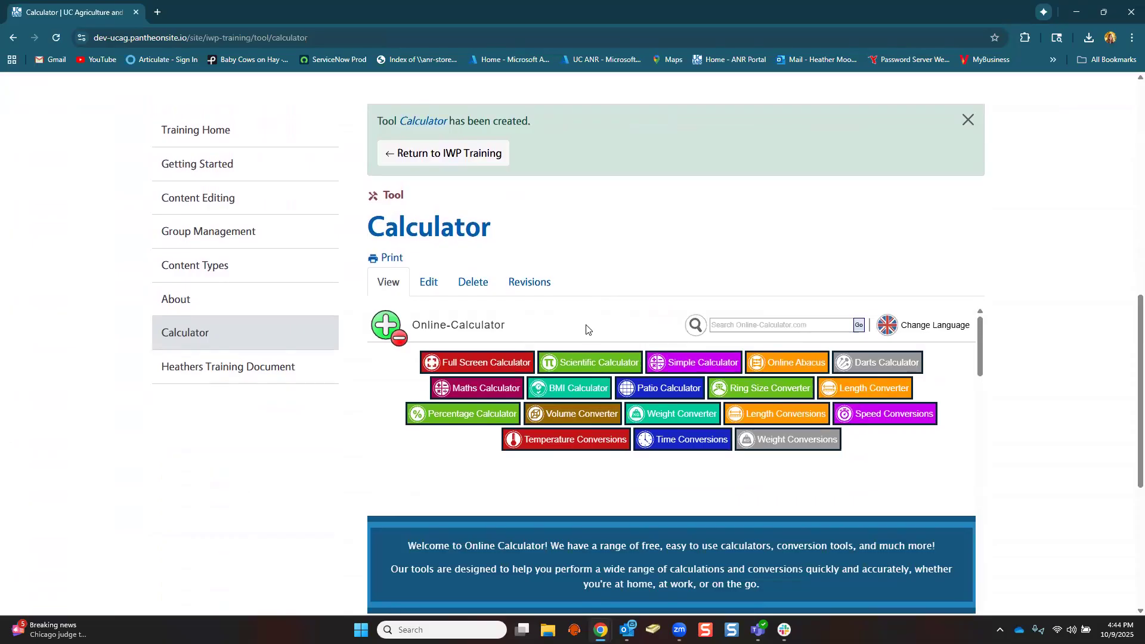
{"action": "scroll", "coordinate": [590, 327], "scroll_direction": "down", "scroll_amount": 1}
{"action": "scroll", "coordinate": [590, 327], "scroll_direction": "down", "scroll_amount": 1}
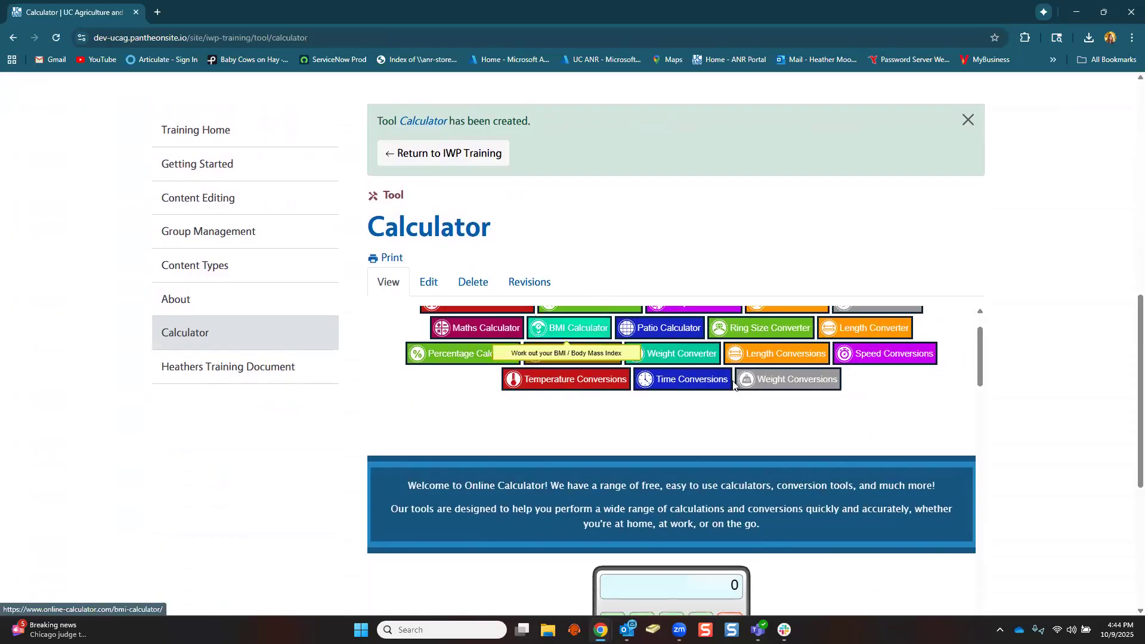
{"action": "scroll", "coordinate": [537, 355], "scroll_direction": "up", "scroll_amount": 2}
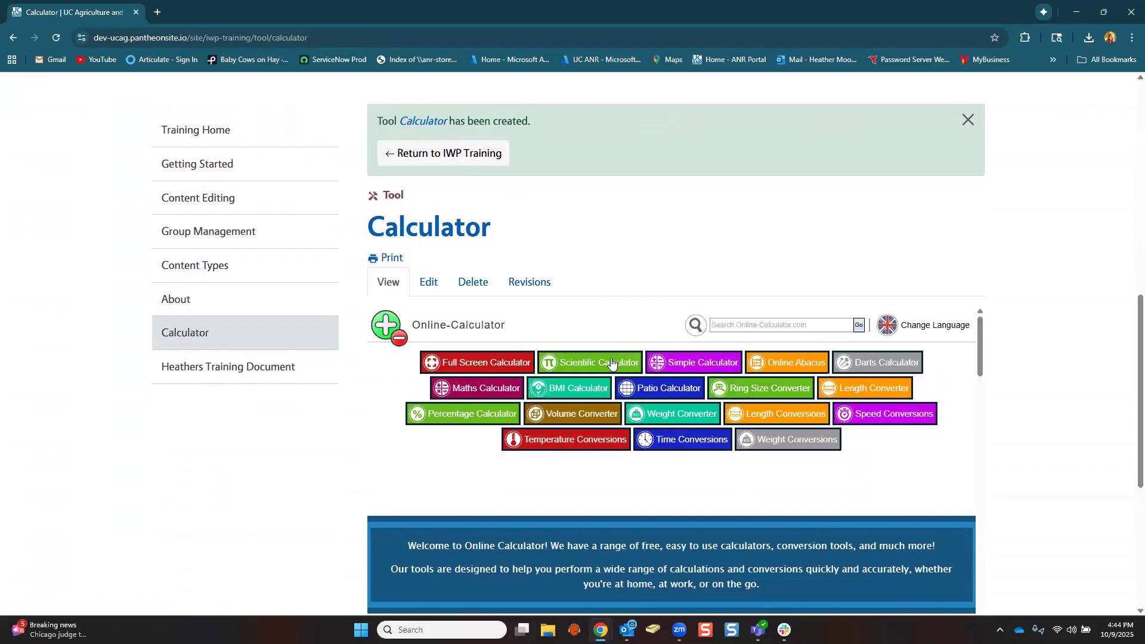